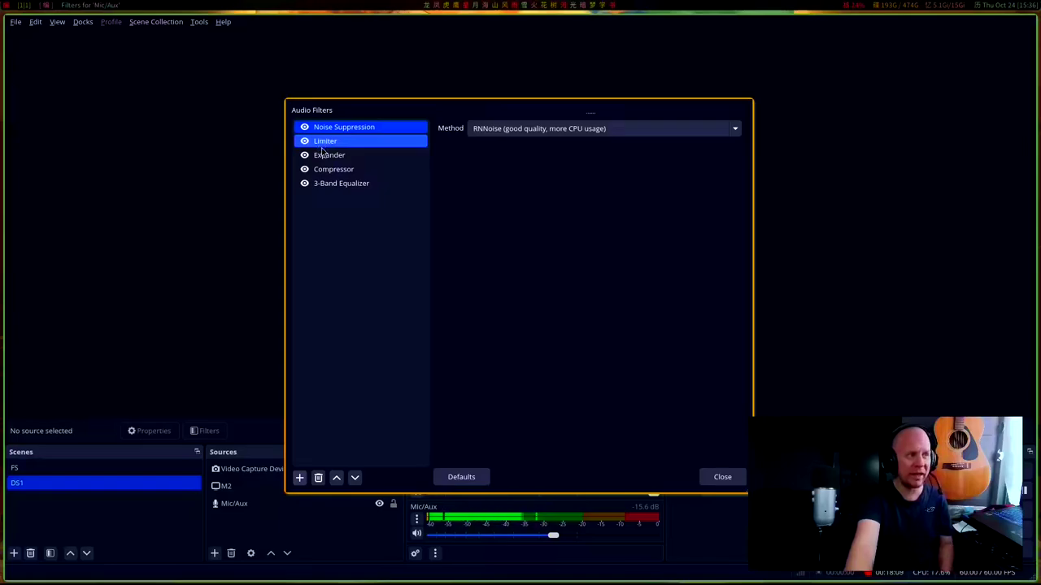
# Raise the mic Limiter's release to 120 ms, leaving the threshold at -5.30 dB.
pyautogui.click(328, 145)
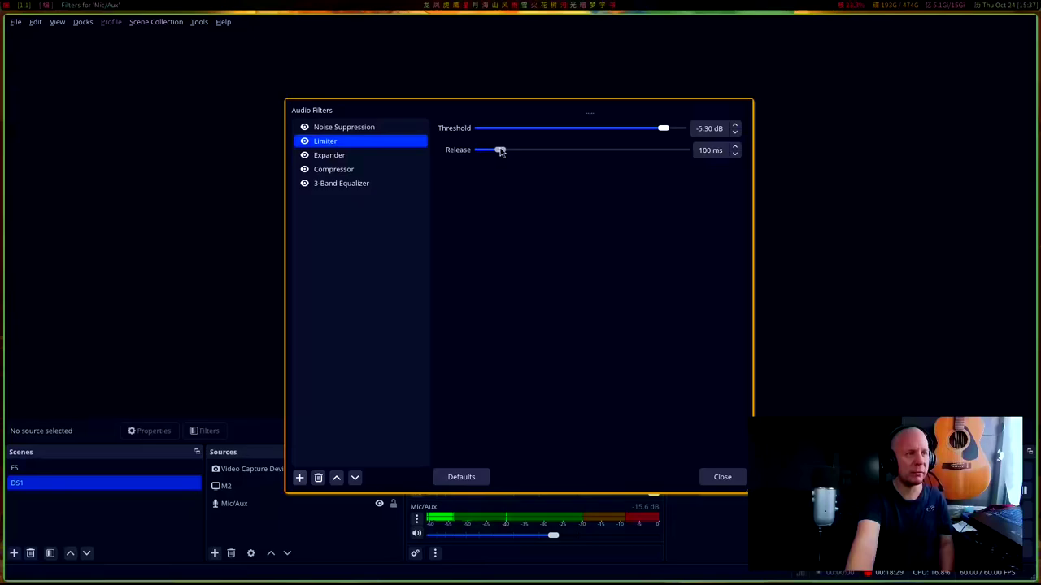
pyautogui.moveTo(501, 153); pyautogui.dragTo(505, 153)
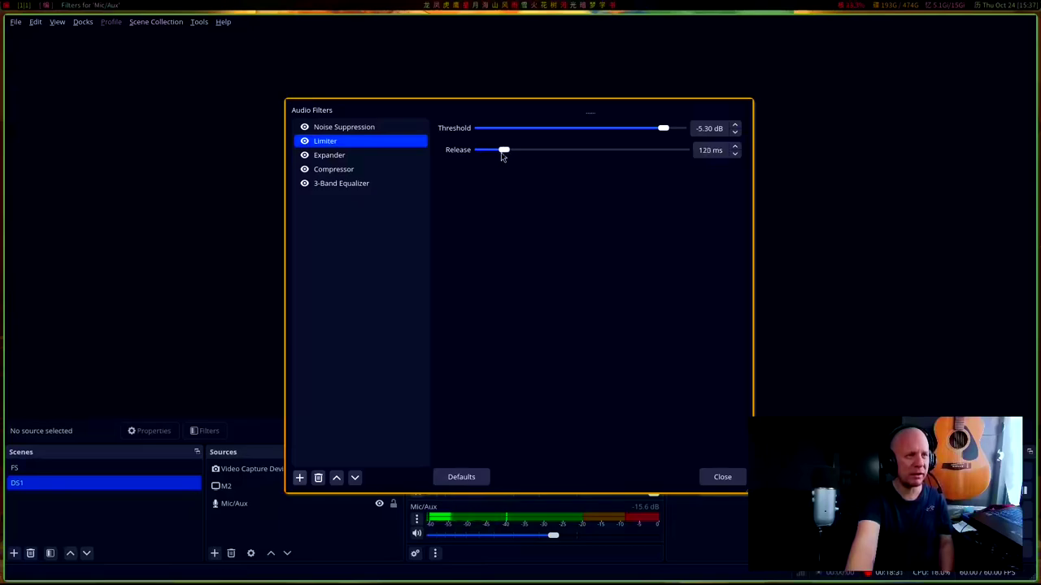
# Review the Expander settings, then the Compressor's 4.00:1 ratio and -27.20 dB threshold.
pyautogui.click(352, 158)
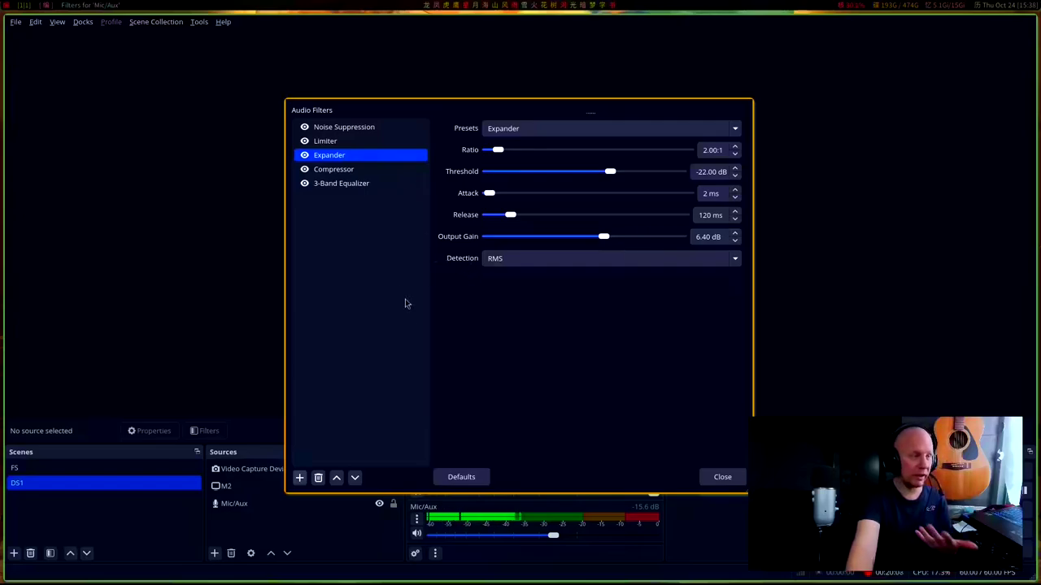
pyautogui.press('Down')
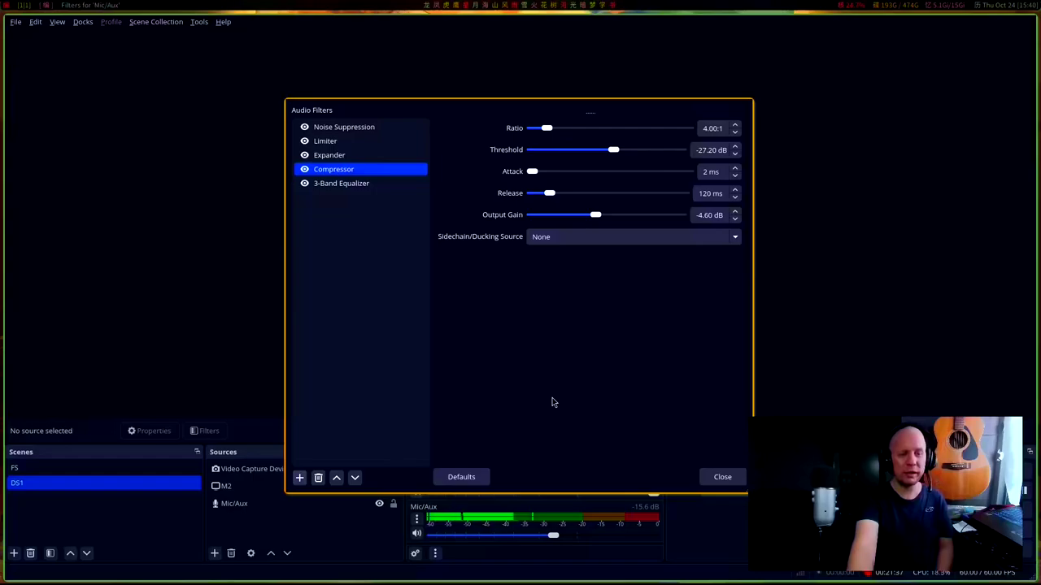
# Display the 3-Band Equalizer values: High 1.70 dB, Mid 2.90 dB, Low 0.30 dB.
pyautogui.click(351, 191)
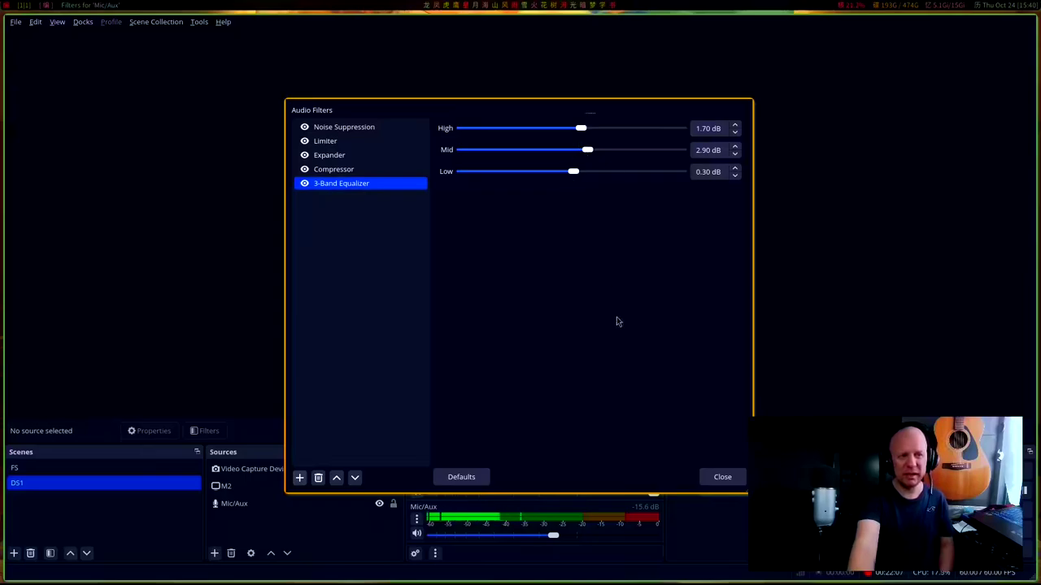
# Close Audio Filters and leave the Mic/Aux fader at -15.5 dB after trying -13.5 dB.
pyautogui.click(722, 478)
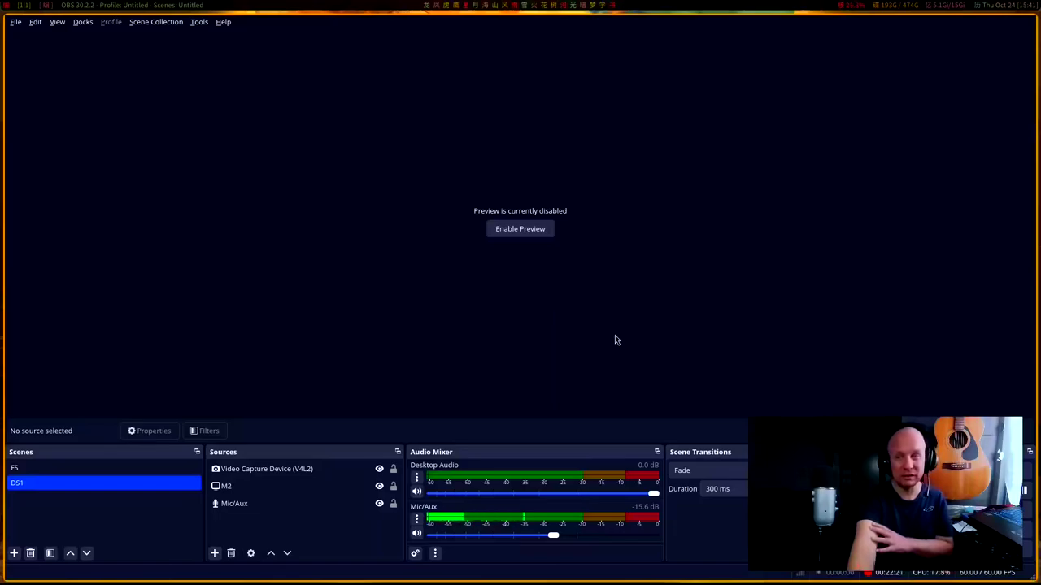
pyautogui.moveTo(553, 535); pyautogui.dragTo(561, 535)
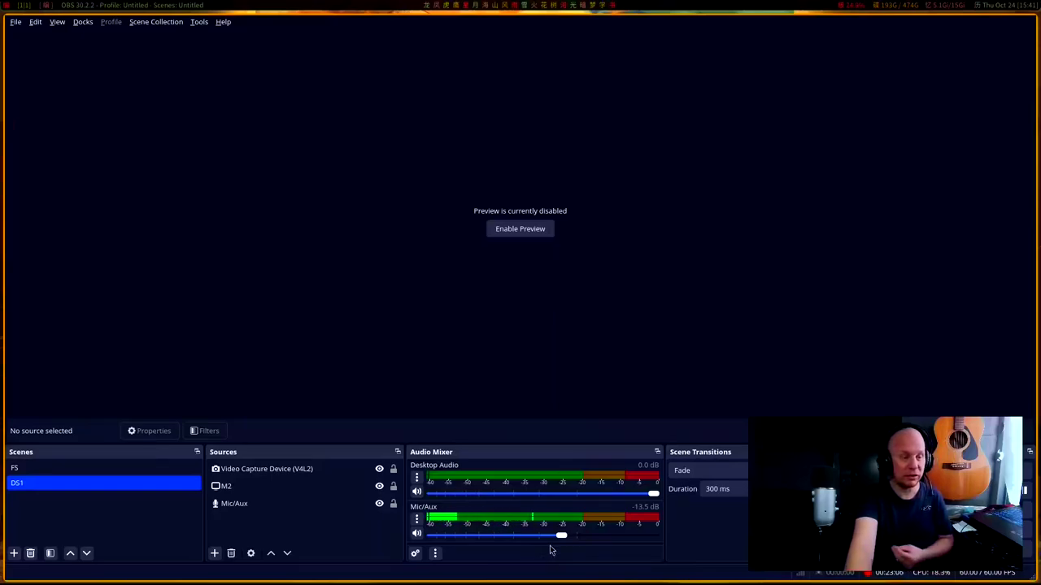
pyautogui.moveTo(561, 536); pyautogui.dragTo(514, 542)
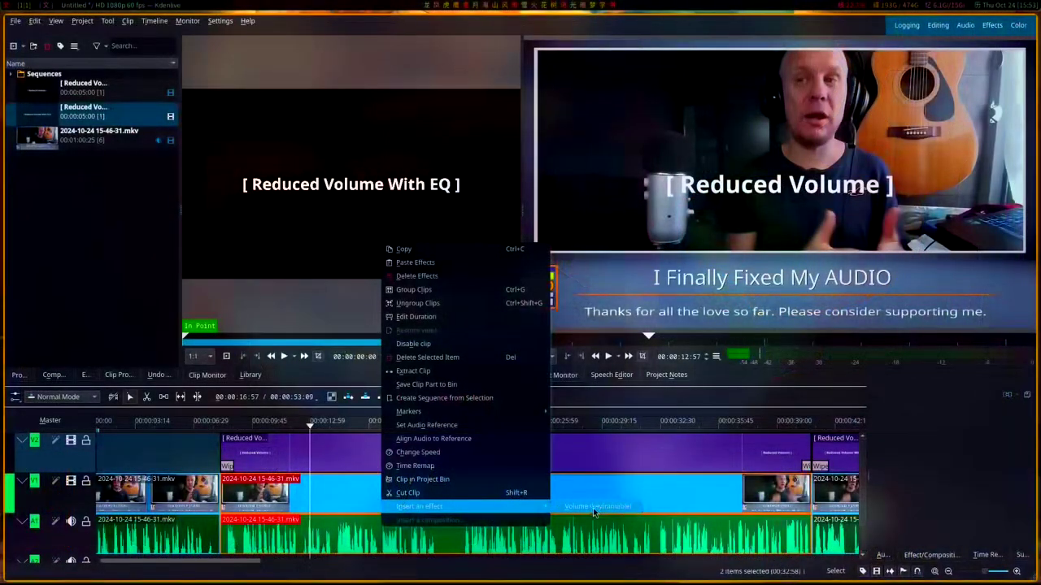
# Add a keyframable Volume effect to the long clip with about 6 dB gain.
pyautogui.click(584, 507)
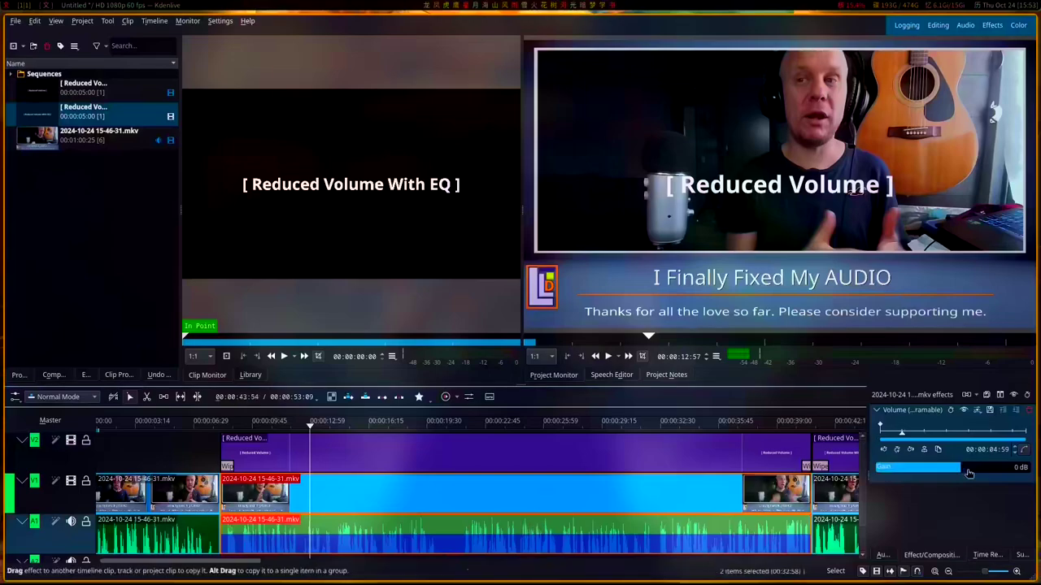
pyautogui.click(968, 473)
pyautogui.moveTo(964, 473); pyautogui.dragTo(962, 473)
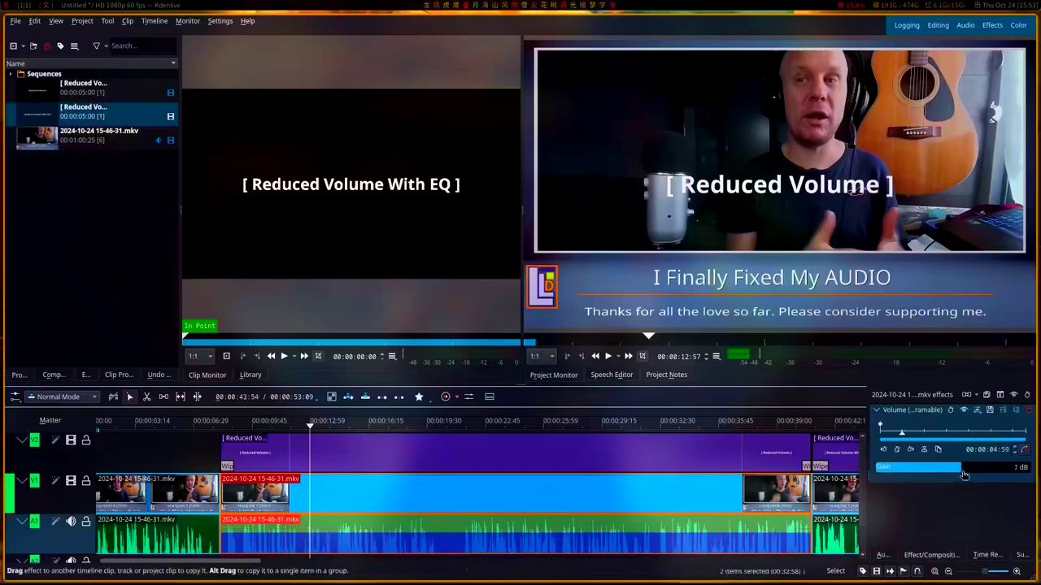
pyautogui.click(968, 474)
pyautogui.scroll(-1, 968, 474)
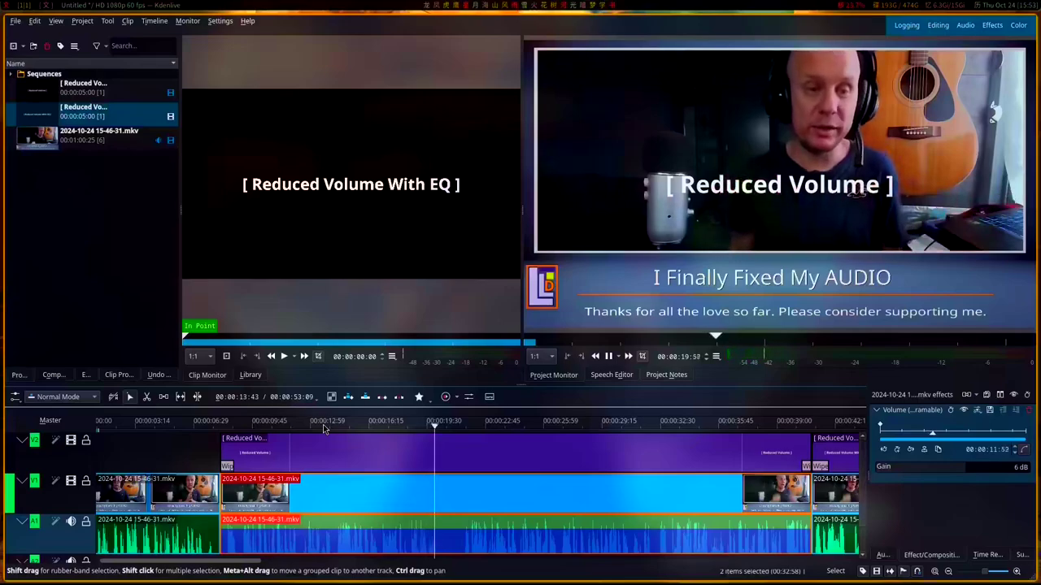
# Trim the Reduced Volume title and the long clip to end at the playhead, near 20 s.
pyautogui.press('space')
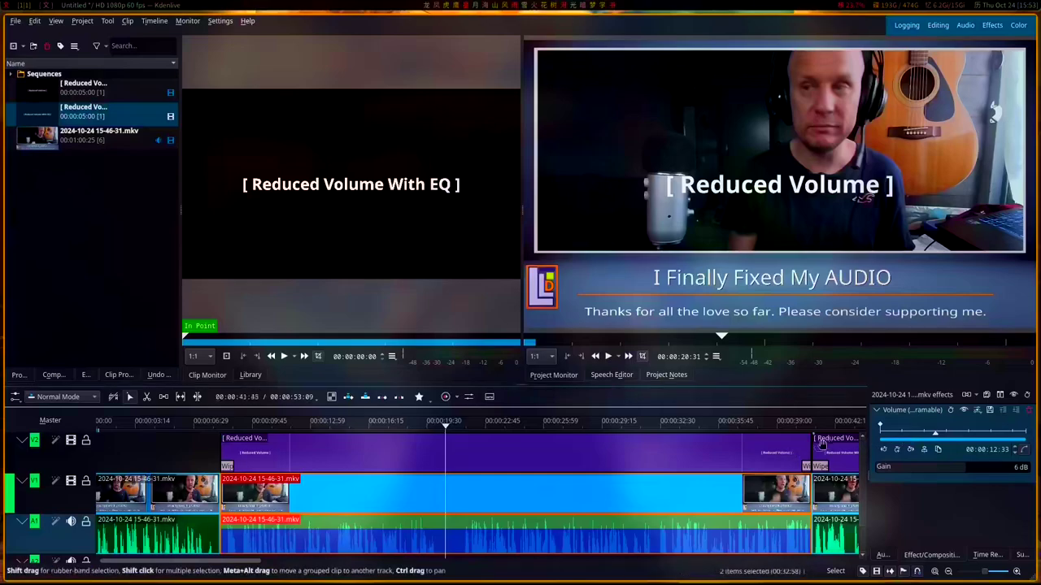
pyautogui.moveTo(810, 441); pyautogui.dragTo(446, 449)
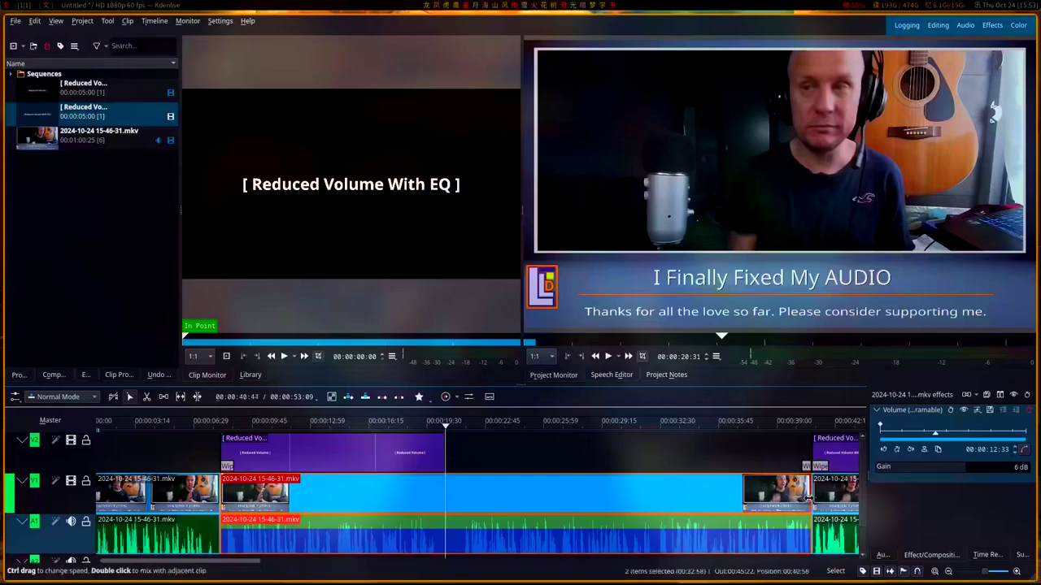
pyautogui.moveTo(810, 502); pyautogui.dragTo(447, 504)
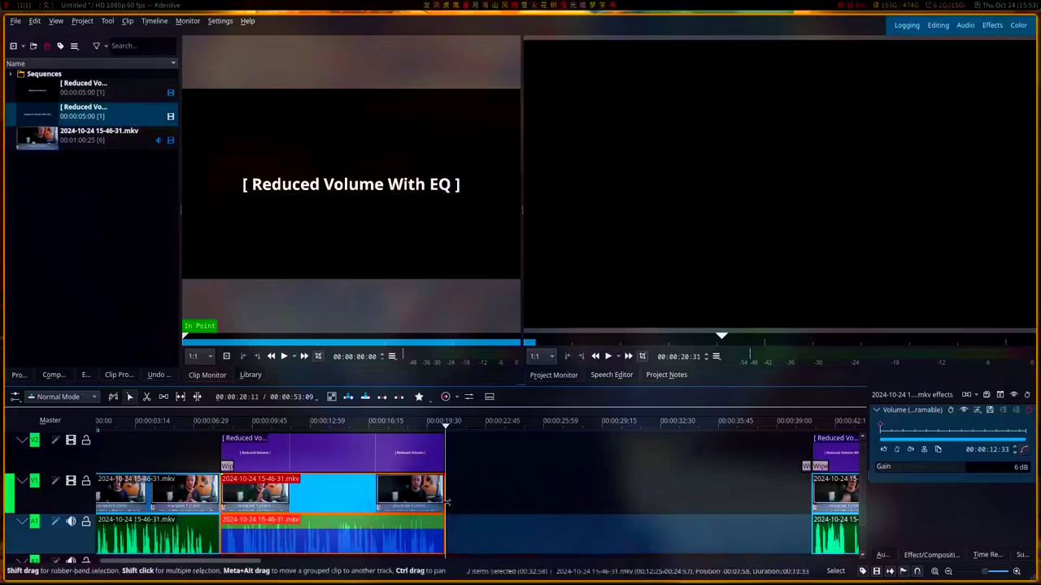
# Expand the Stereo and Binaural Images effect category to reach Stereo widener.
pyautogui.click(815, 466)
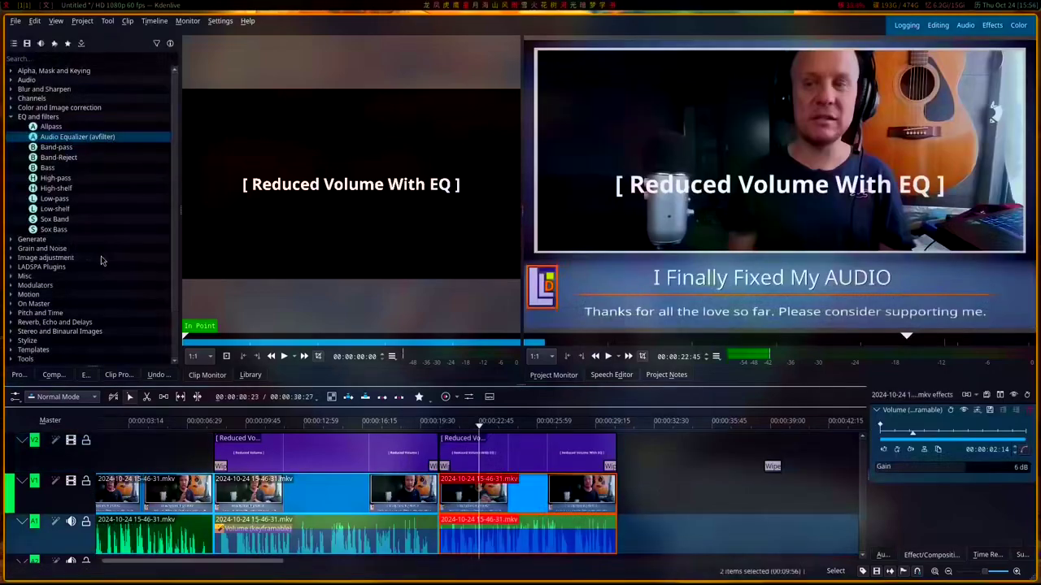
pyautogui.scroll(-2, 73, 285)
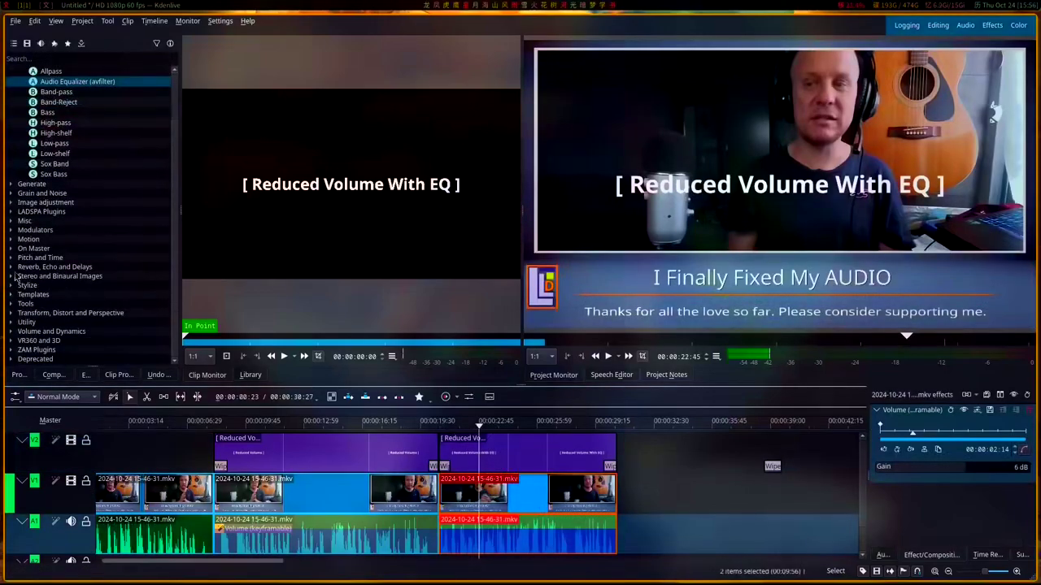
pyautogui.click(12, 276)
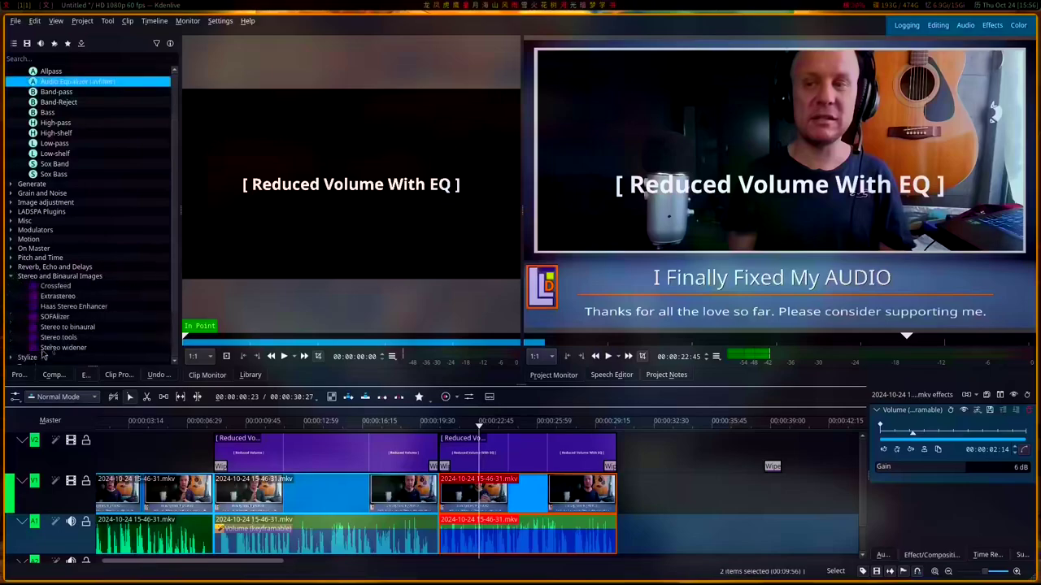
pyautogui.scroll(-2, 72, 352)
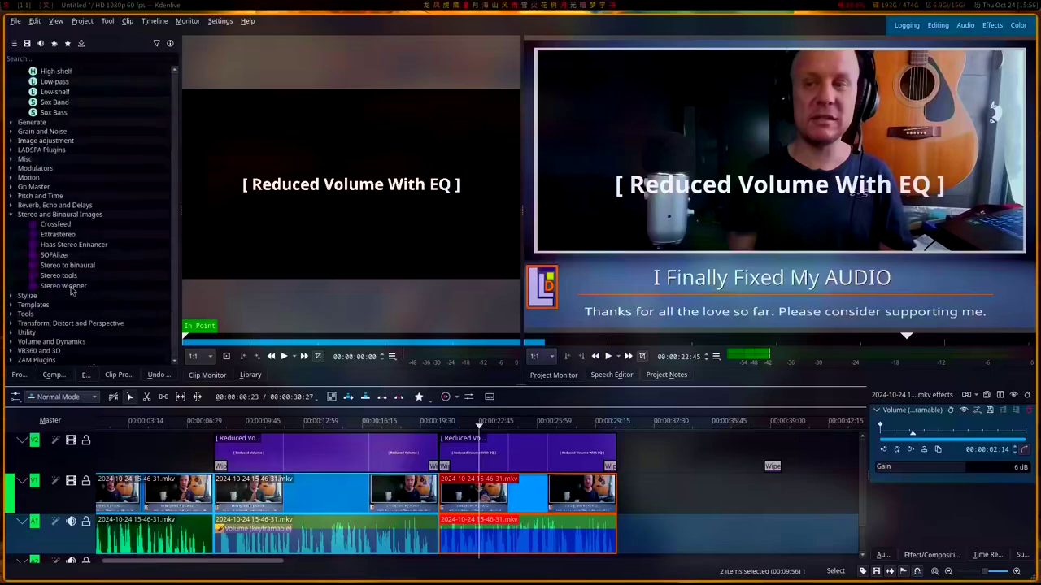
# Apply Stereo widener to the red clip: Drymix 0.296, Cross feed 13.93, Feedback Gain 0.90.
pyautogui.moveTo(65, 286); pyautogui.dragTo(504, 537)
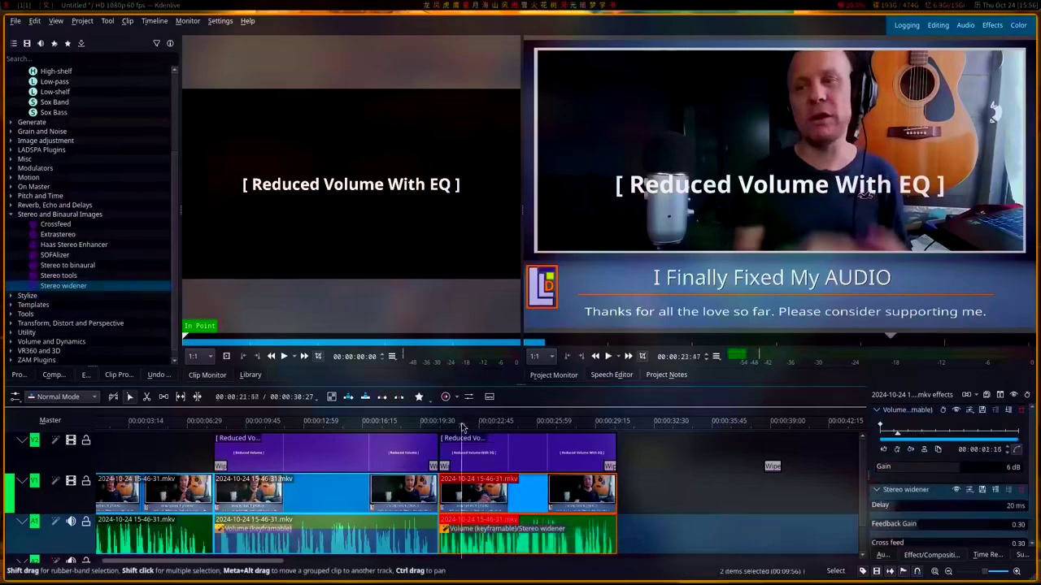
pyautogui.scroll(-1, 943, 504)
pyautogui.moveTo(943, 537); pyautogui.dragTo(902, 537)
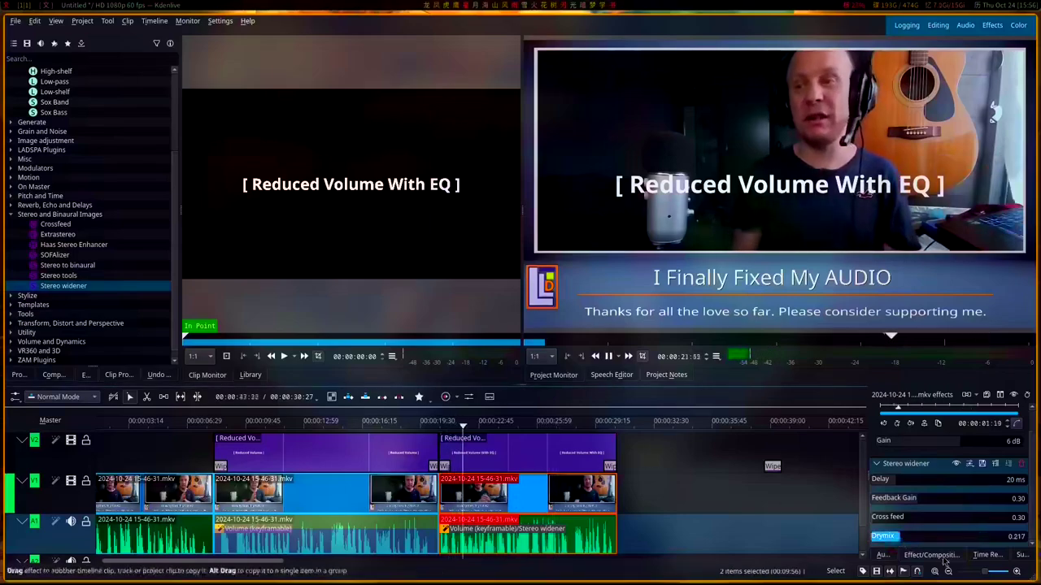
pyautogui.click(918, 539)
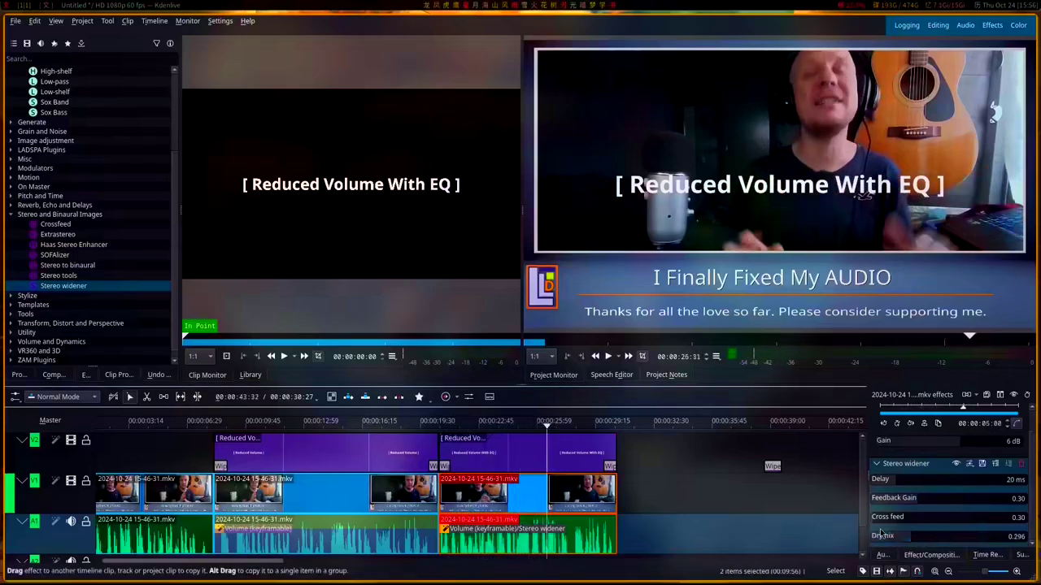
pyautogui.scroll(3, 902, 519)
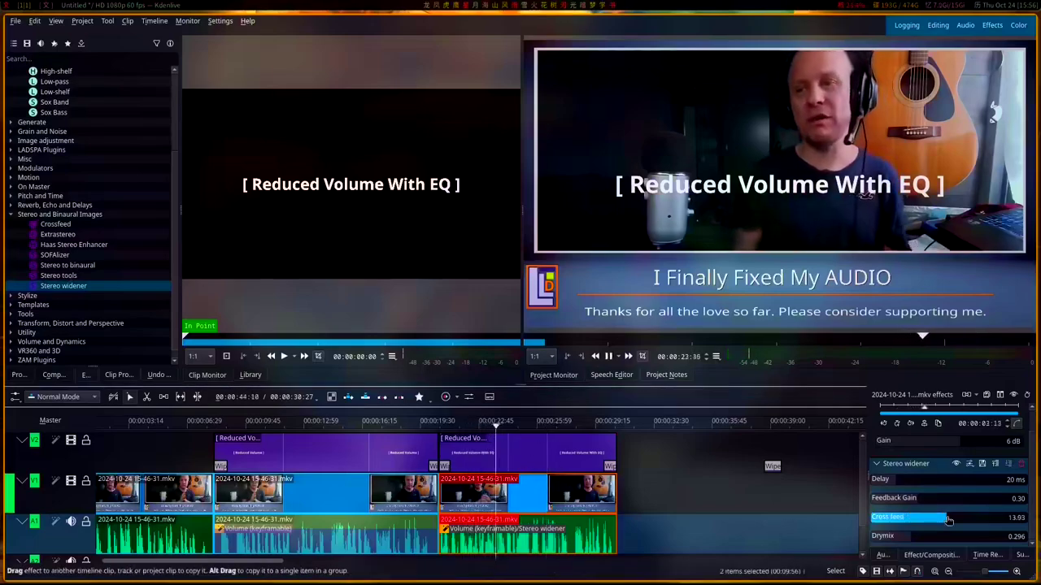
pyautogui.scroll(3, 927, 517)
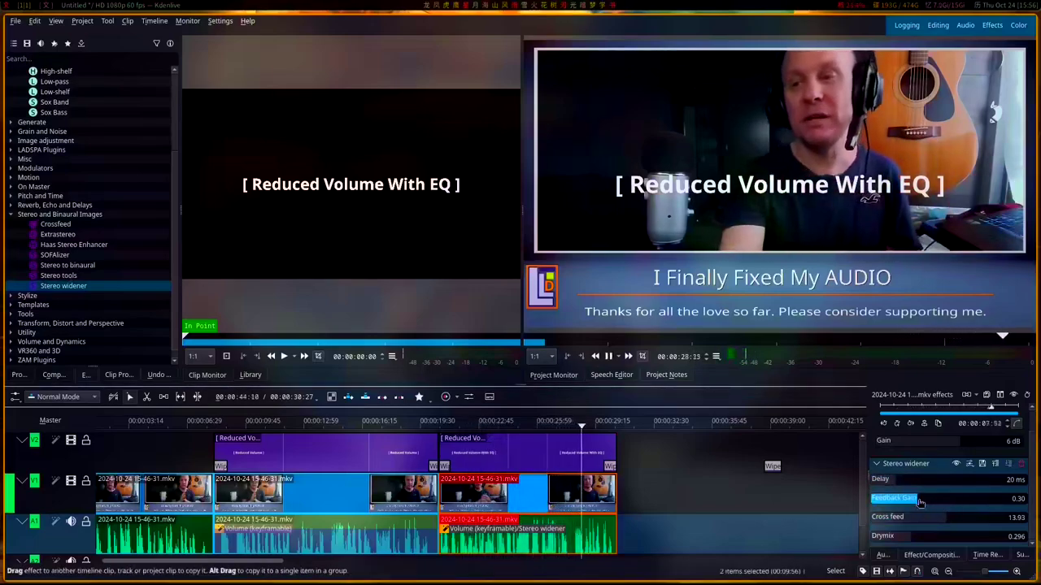
pyautogui.scroll(3, 944, 505)
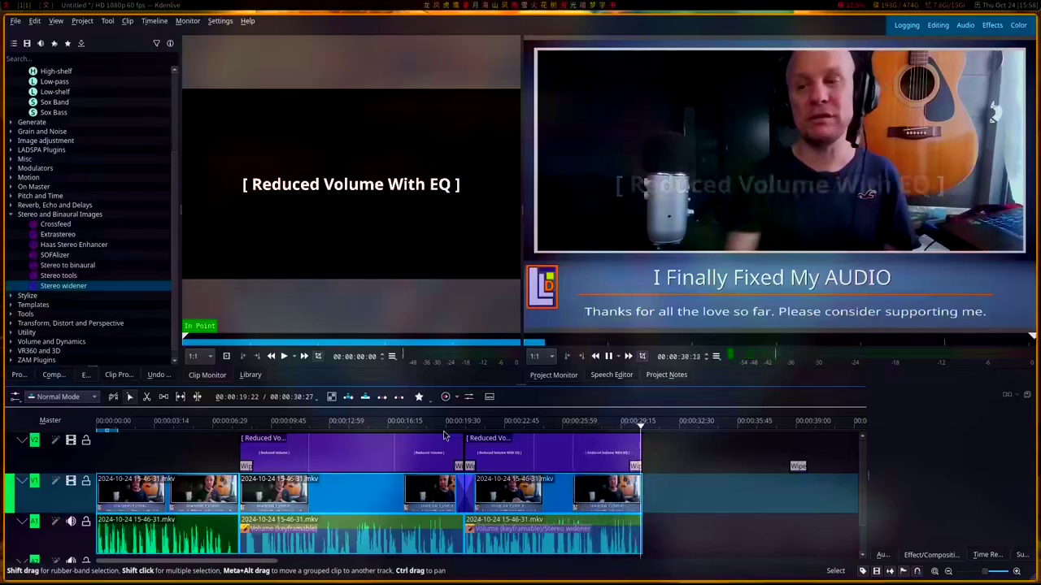
# Set the second comparison clip's Volume gain to 10 dB and play back that section.
pyautogui.click(518, 547)
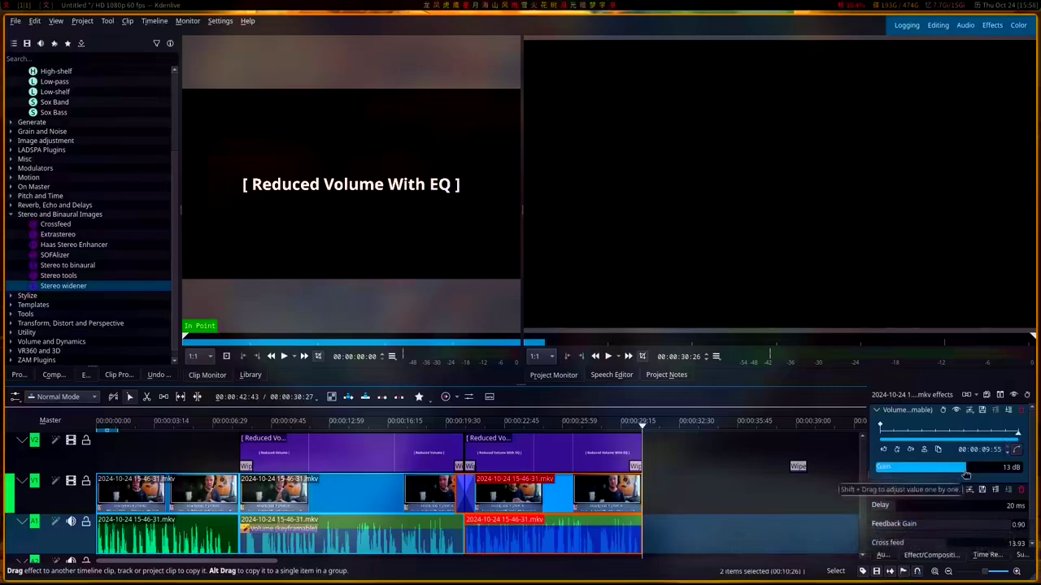
pyautogui.scroll(-3, 966, 474)
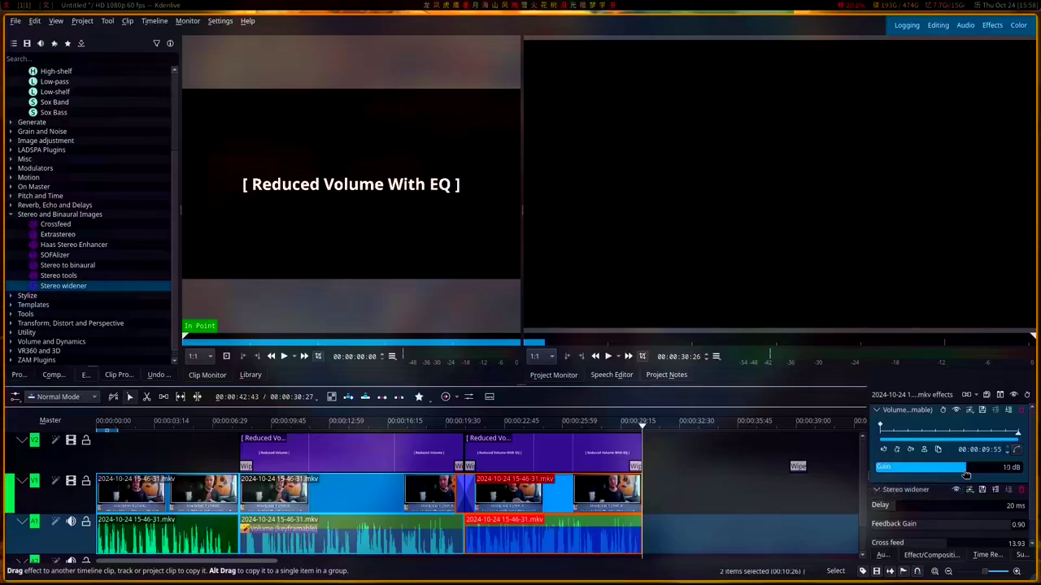
pyautogui.click(516, 422)
pyautogui.press('space')
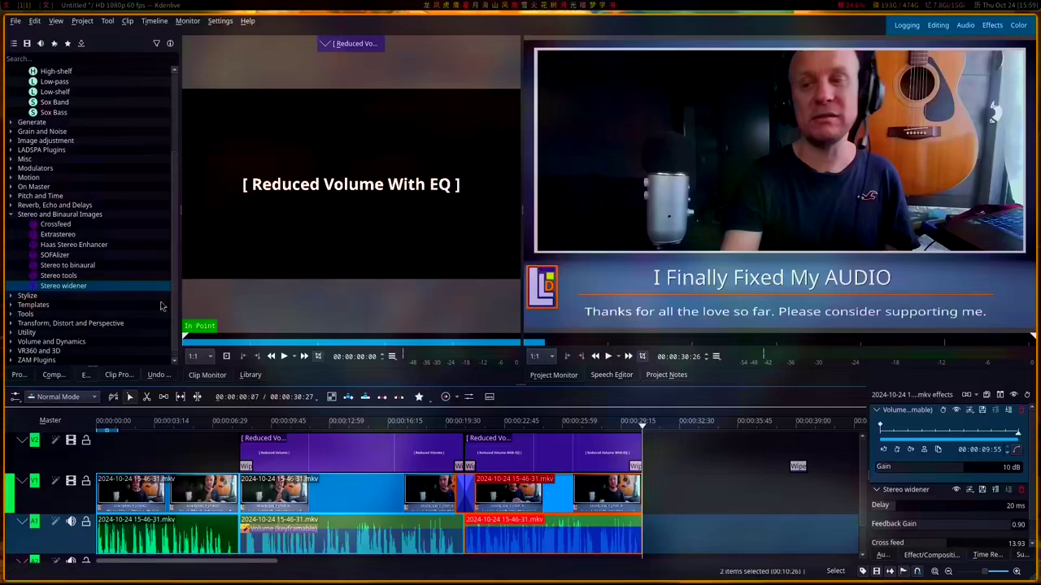
# Open the project Render dialog and clear the default untitled output file name.
pyautogui.click(82, 20)
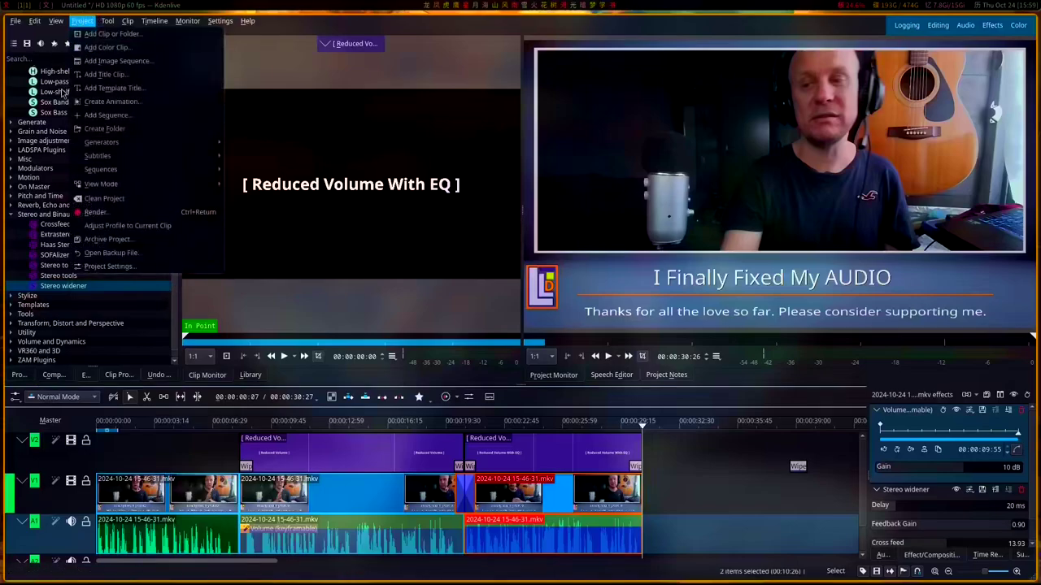
pyautogui.click(95, 212)
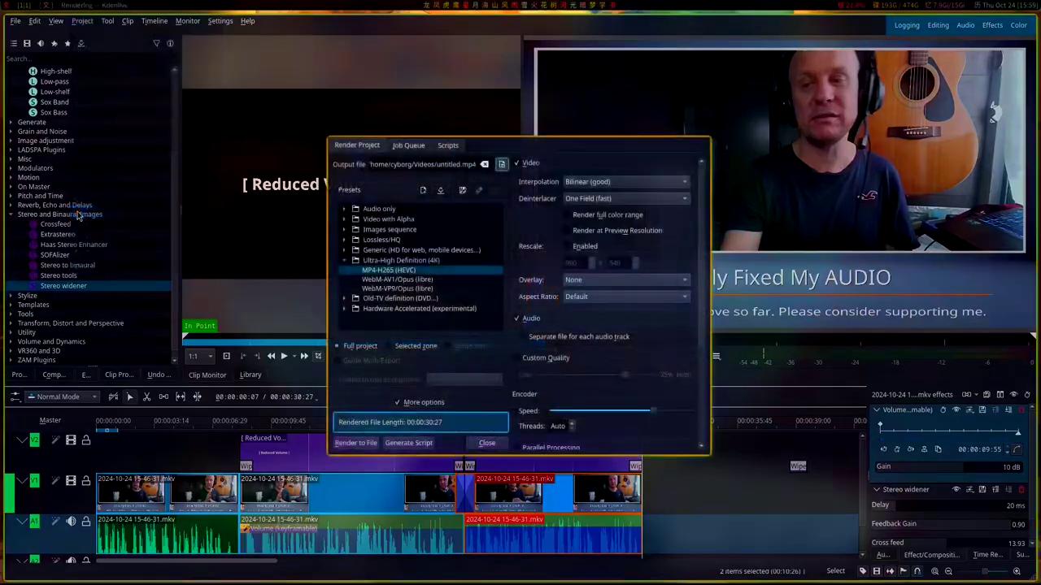
pyautogui.click(457, 163)
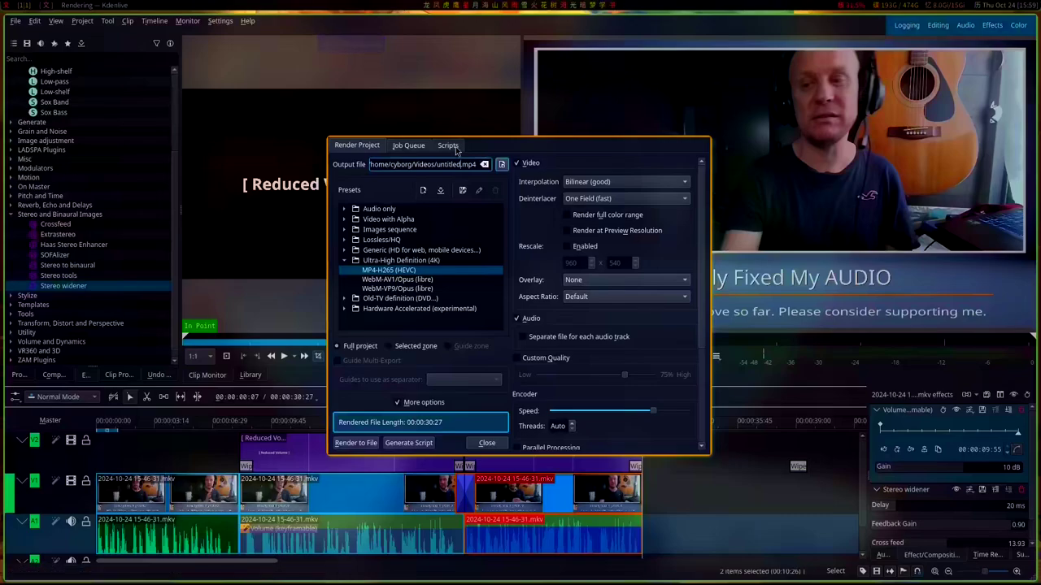
pyautogui.press('Home')
pyautogui.press('BackSpace')
pyautogui.press('BackSpace')
pyautogui.press('BackSpace')
pyautogui.press('BackSpace')
pyautogui.press('BackSpace')
pyautogui.press('BackSpace')
pyautogui.press('BackSpace')
# Name the MP4-H265 output mic-clip-kdenlive.mp4 and render the project to file.
pyautogui.write('mic-clip')
pyautogui.press('BackSpace')
pyautogui.write('-settings')
pyautogui.press('BackSpace')
pyautogui.press('BackSpace')
pyautogui.press('BackSpace')
pyautogui.press('BackSpace')
pyautogui.press('BackSpace')
pyautogui.press('BackSpace')
pyautogui.press('BackSpace')
pyautogui.press('BackSpace')
pyautogui.write('kdenlive')
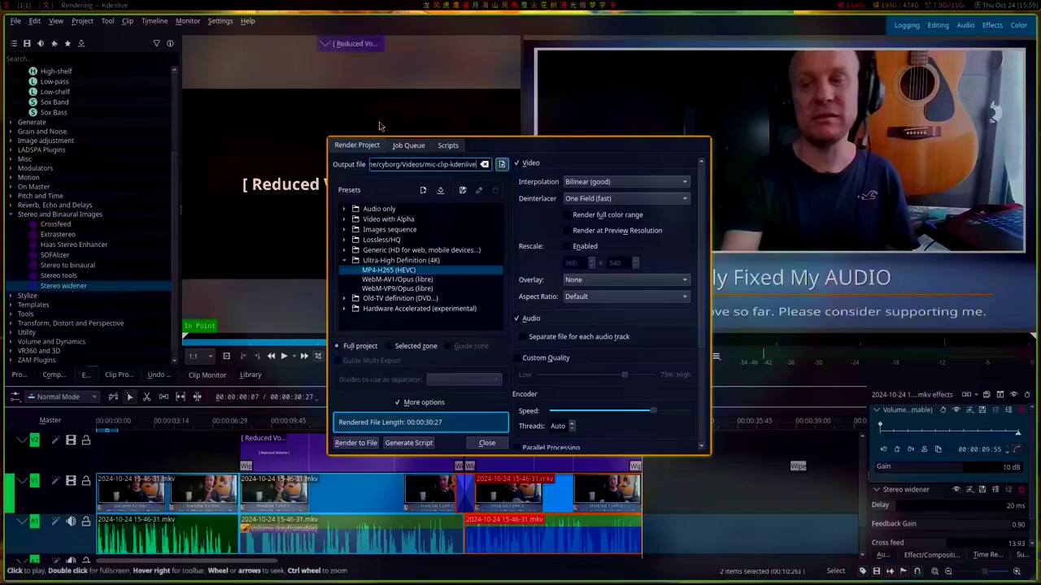
pyautogui.click(357, 443)
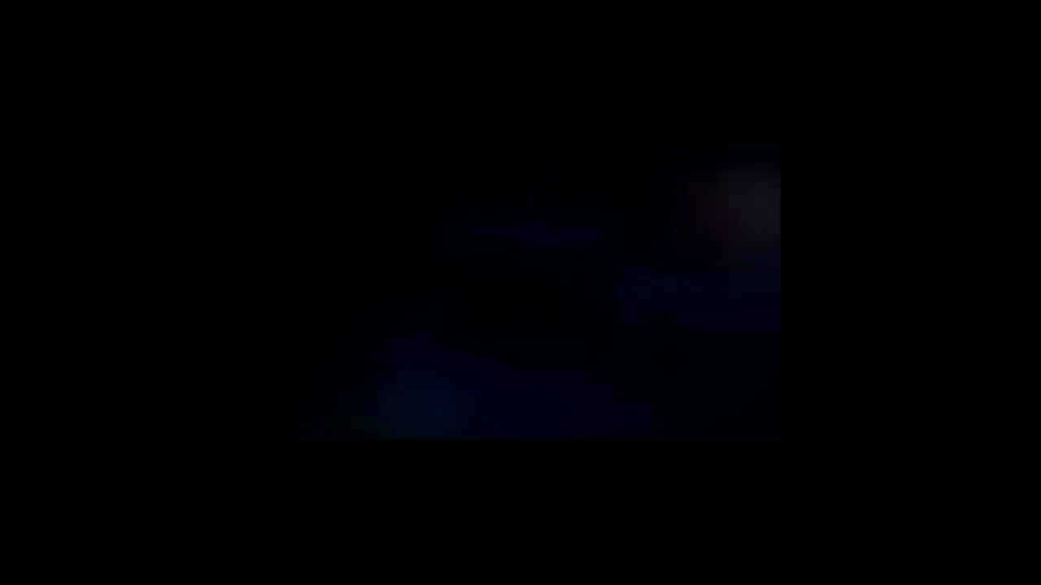